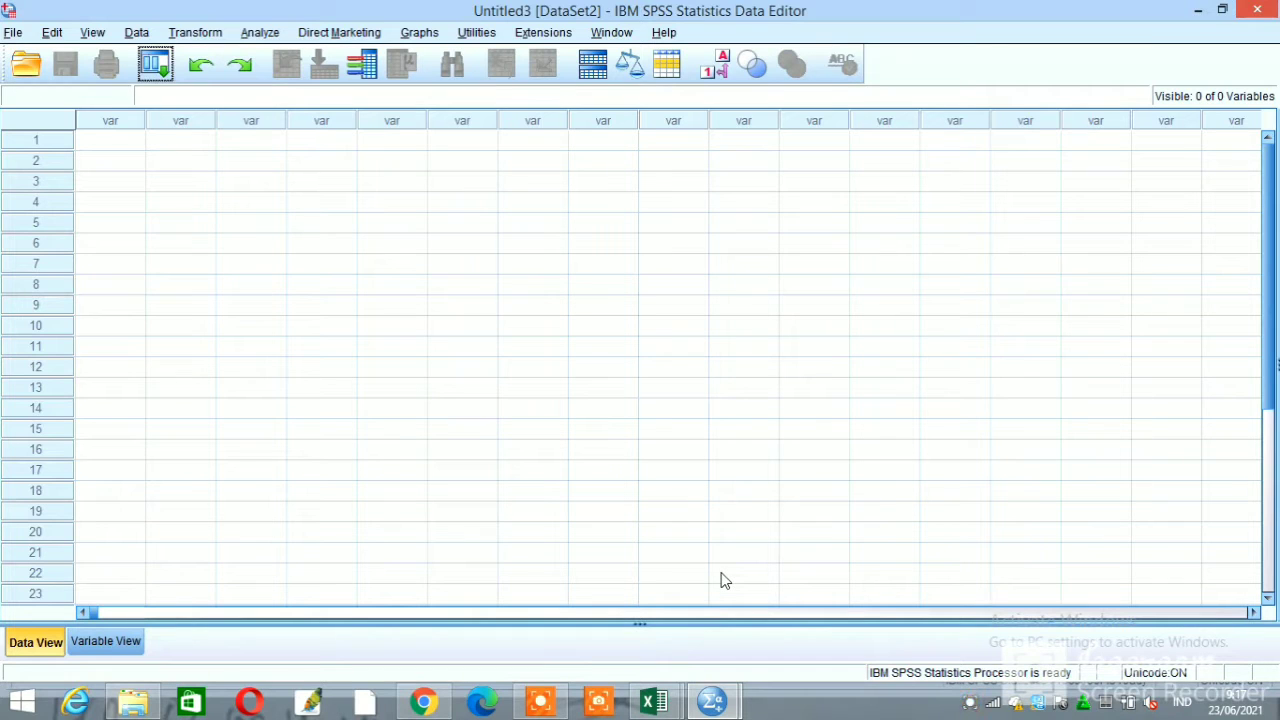
Switch to the Book1 workbook in Excel and copy the citizenship and Participation values in B3:C7.
mouse_move(656, 706)
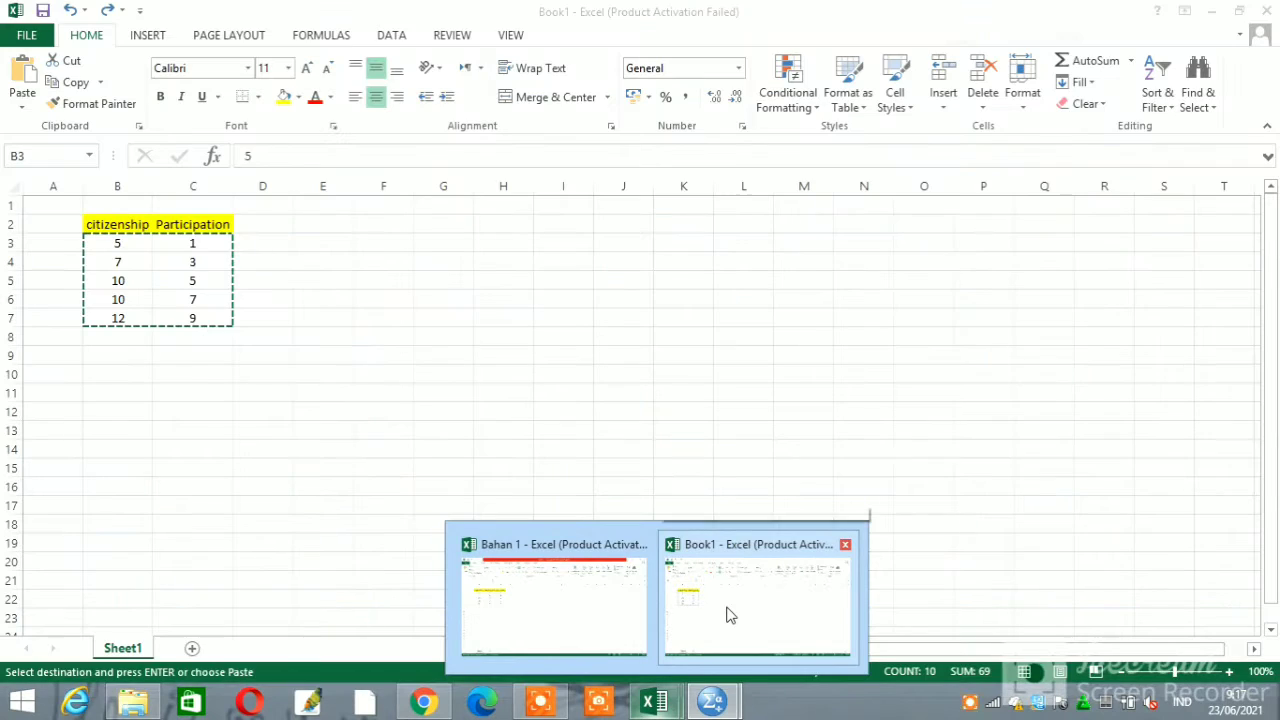
left_click(727, 612)
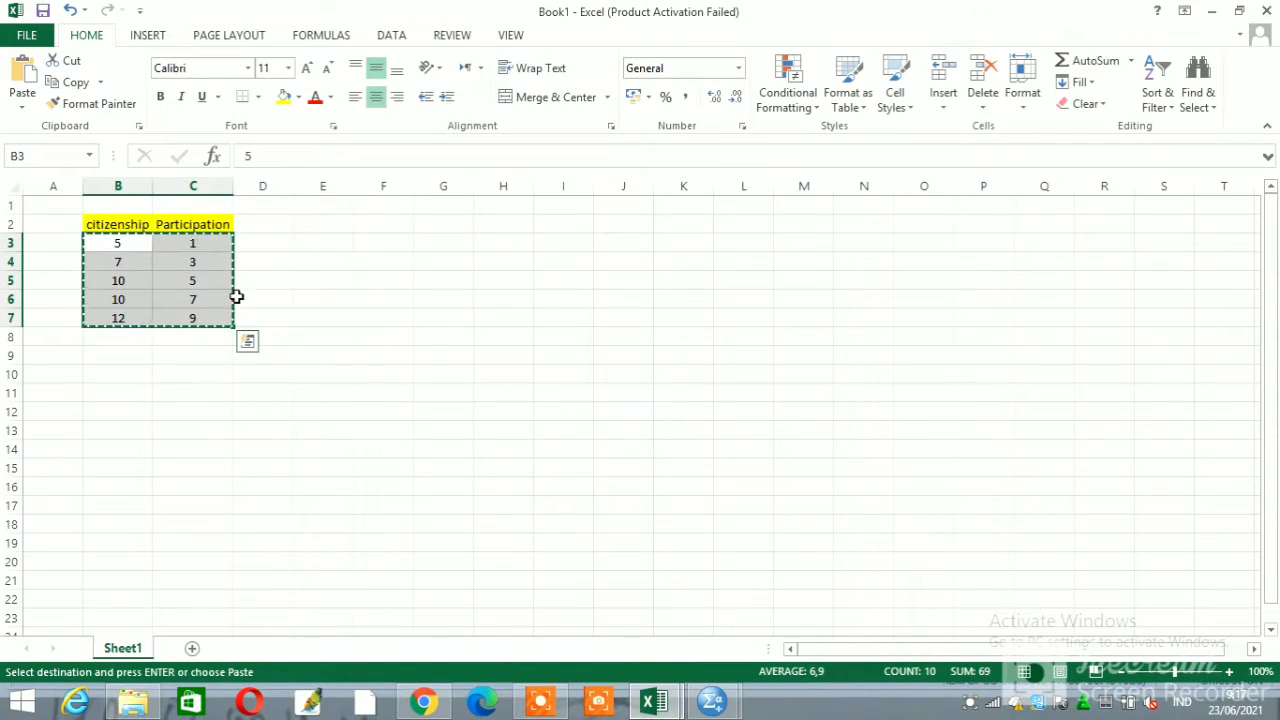
right_click(165, 309)
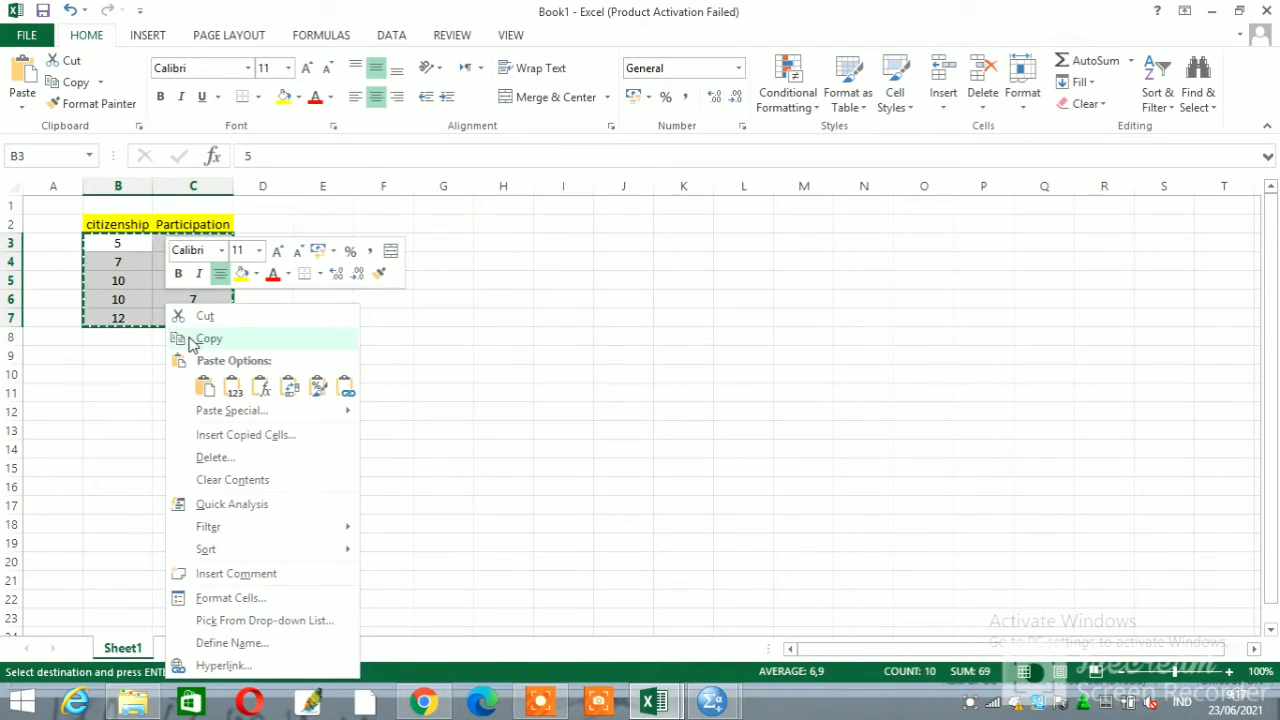
left_click(196, 339)
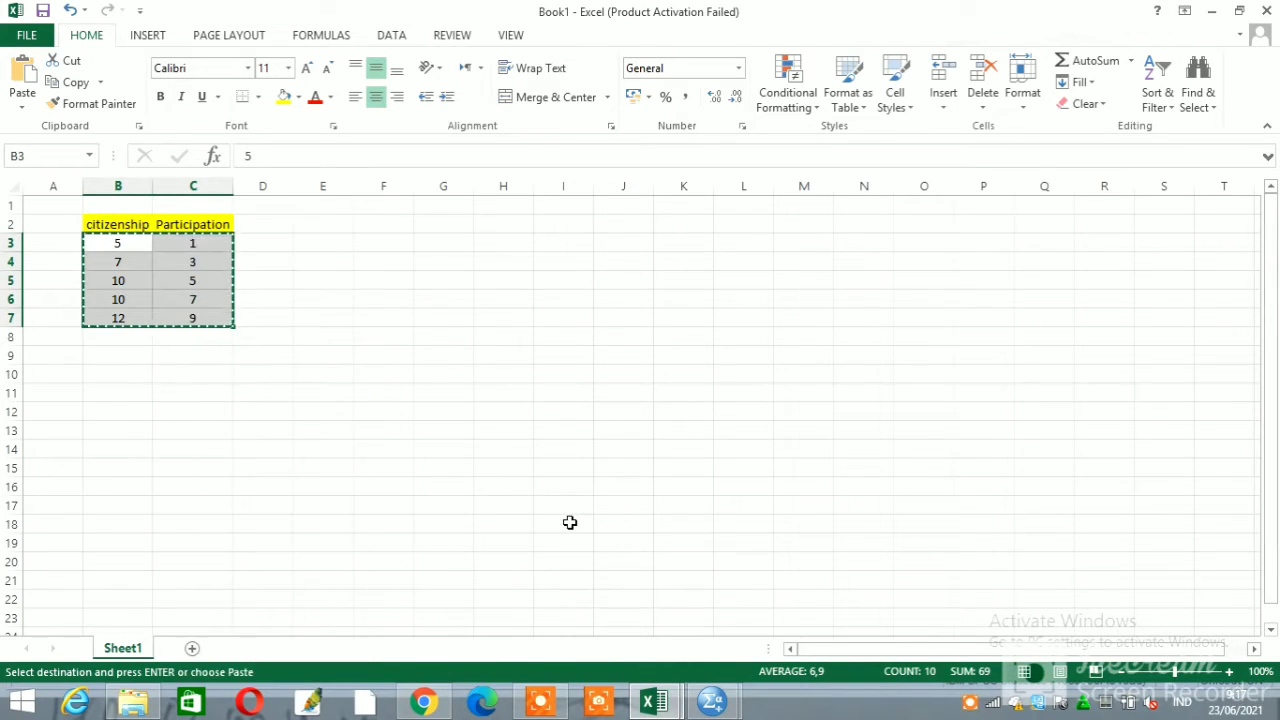
Switch to the empty Untitled3 dataset in SPSS and paste the copied values starting at the first cell of row 1.
mouse_move(707, 710)
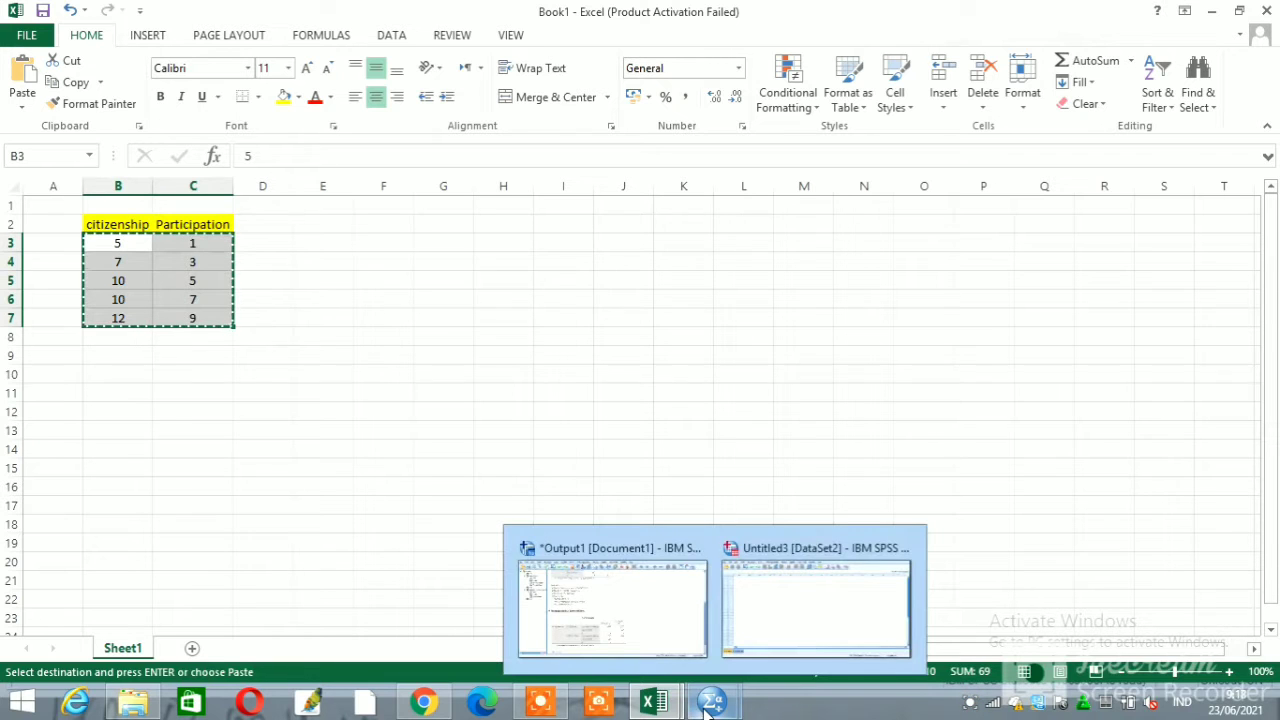
left_click(745, 643)
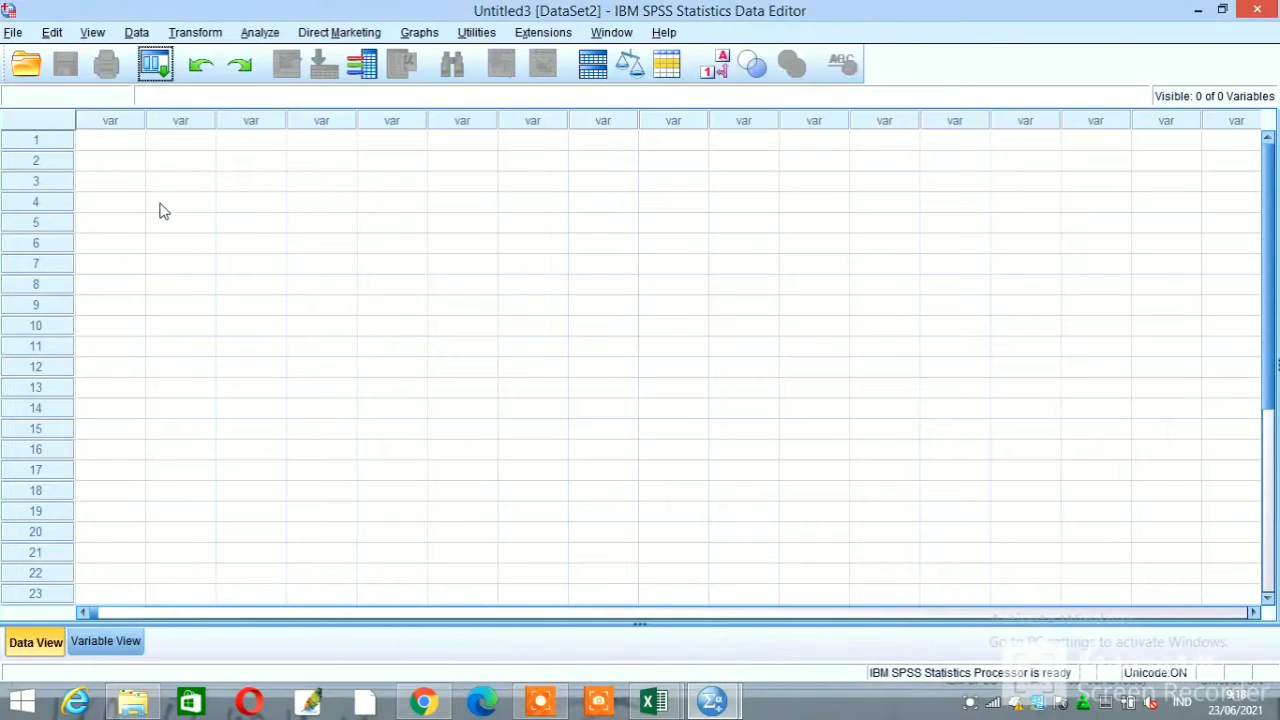
left_click(117, 144)
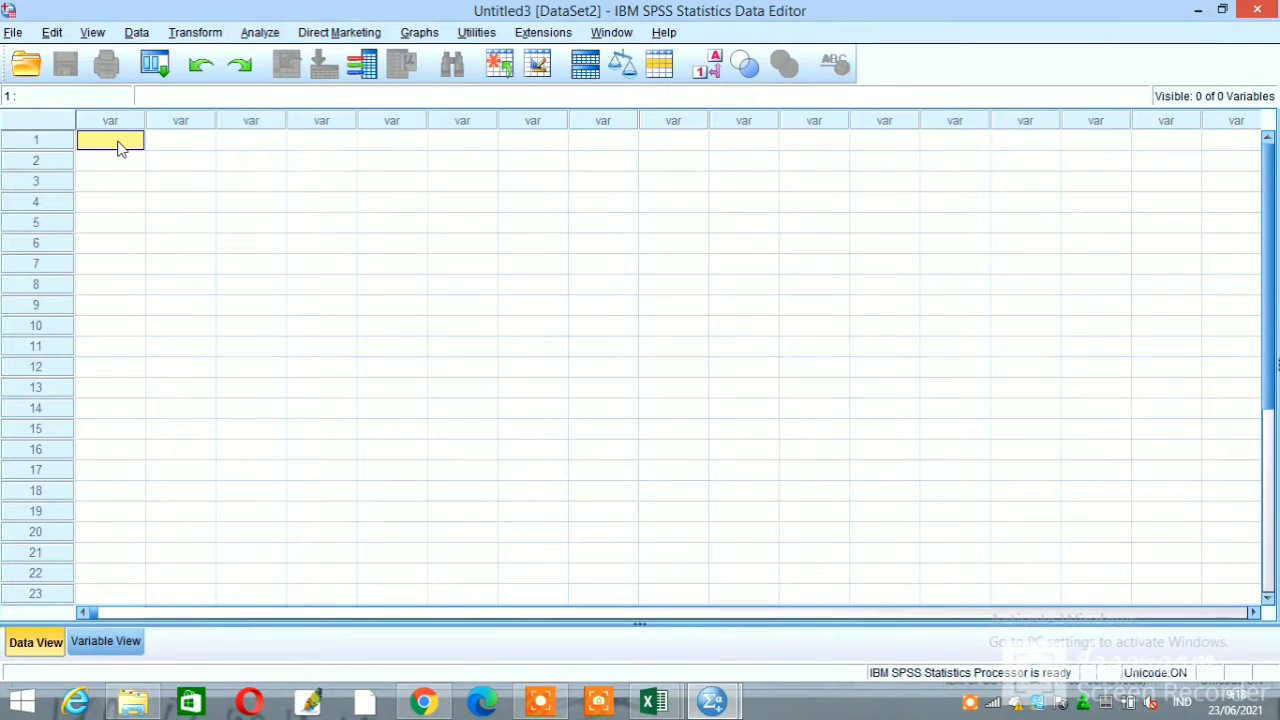
key("ctrl+v")
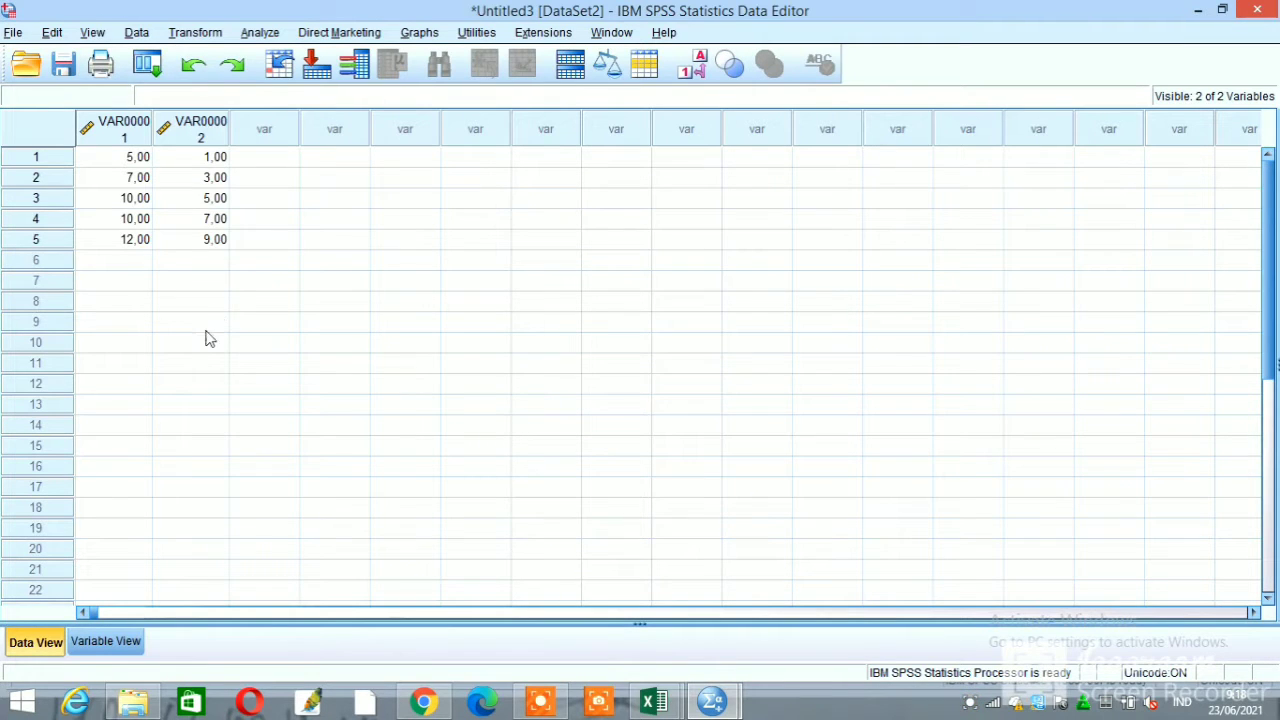
Rename the first variable to X and the second variable to Y.
left_click(127, 643)
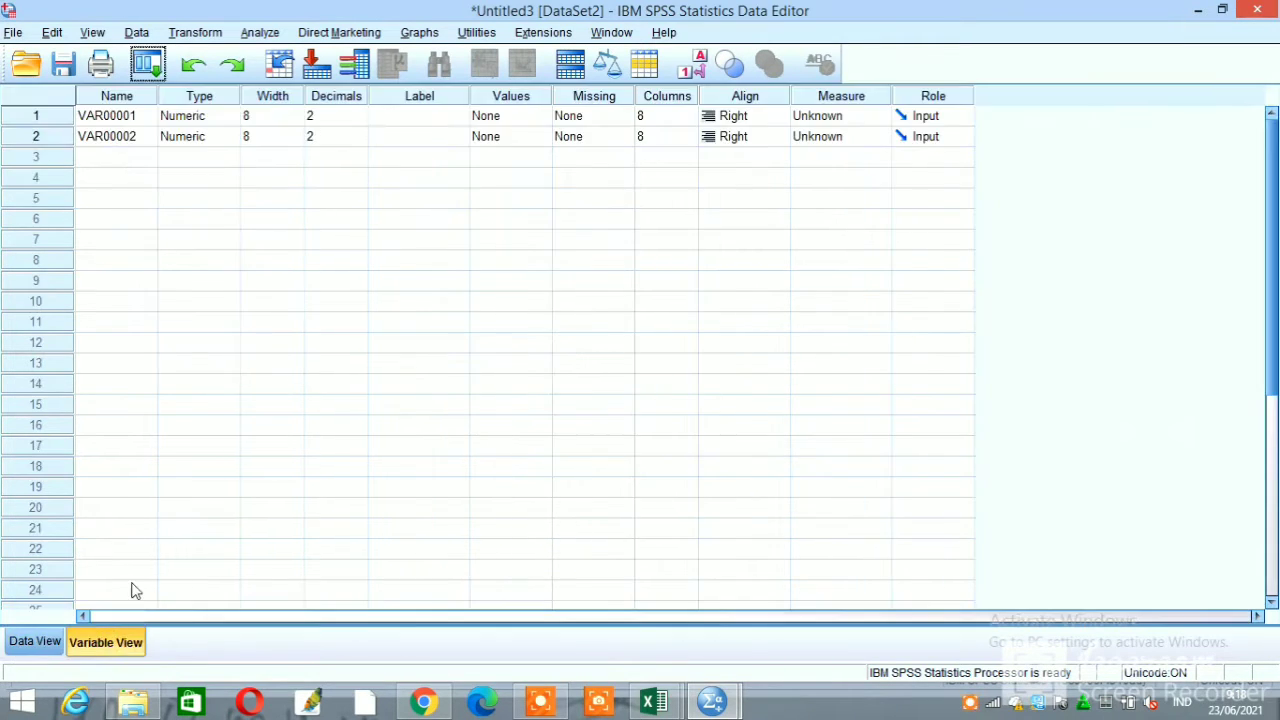
left_click(130, 115)
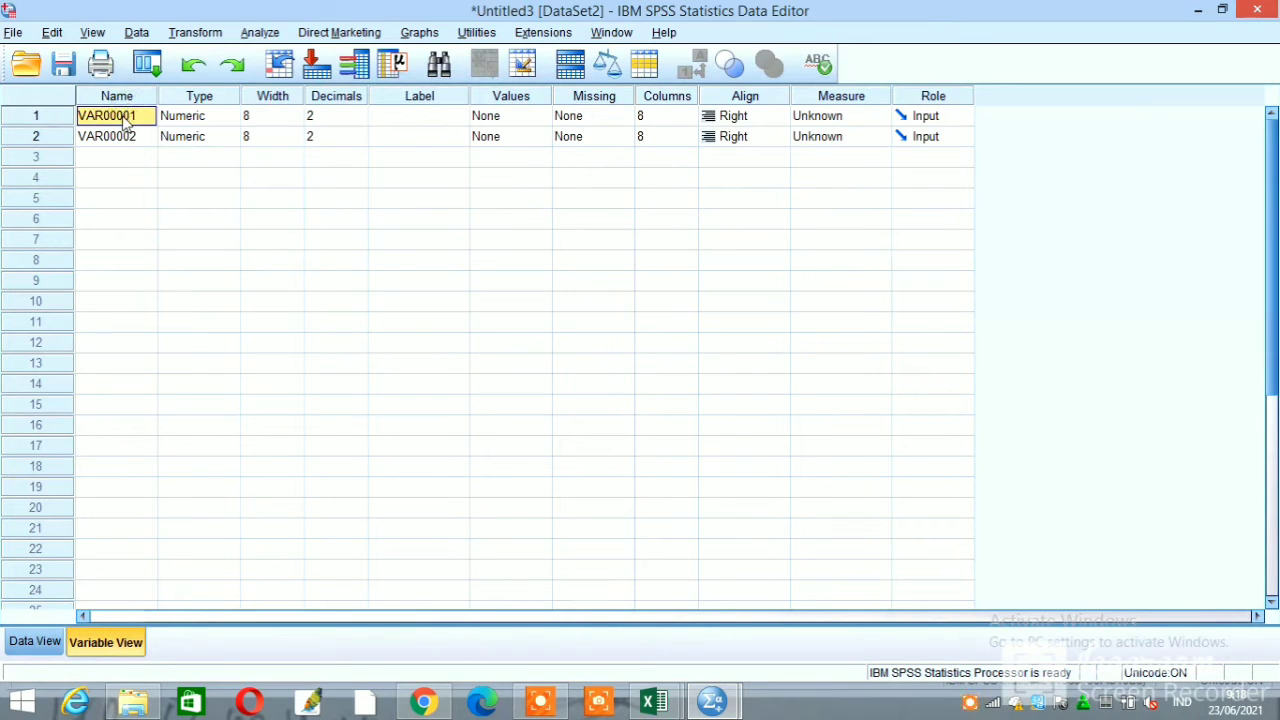
left_click(126, 117)
double_click(127, 115)
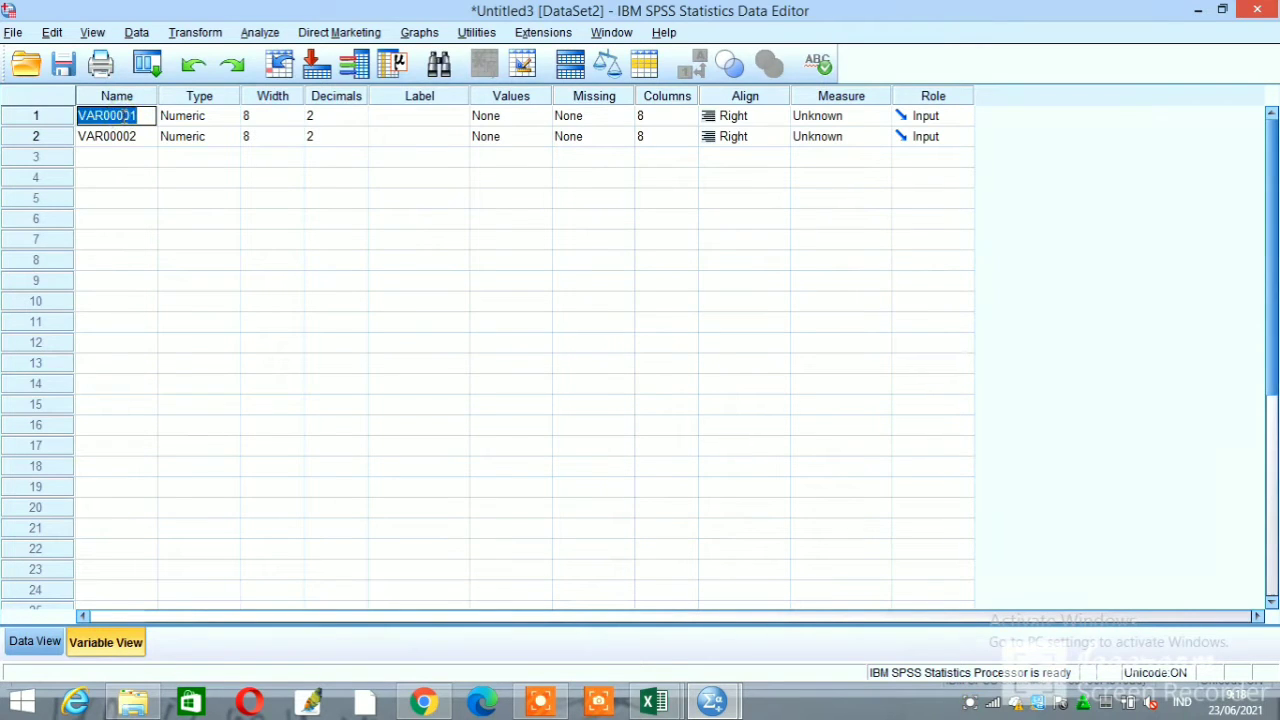
type("X")
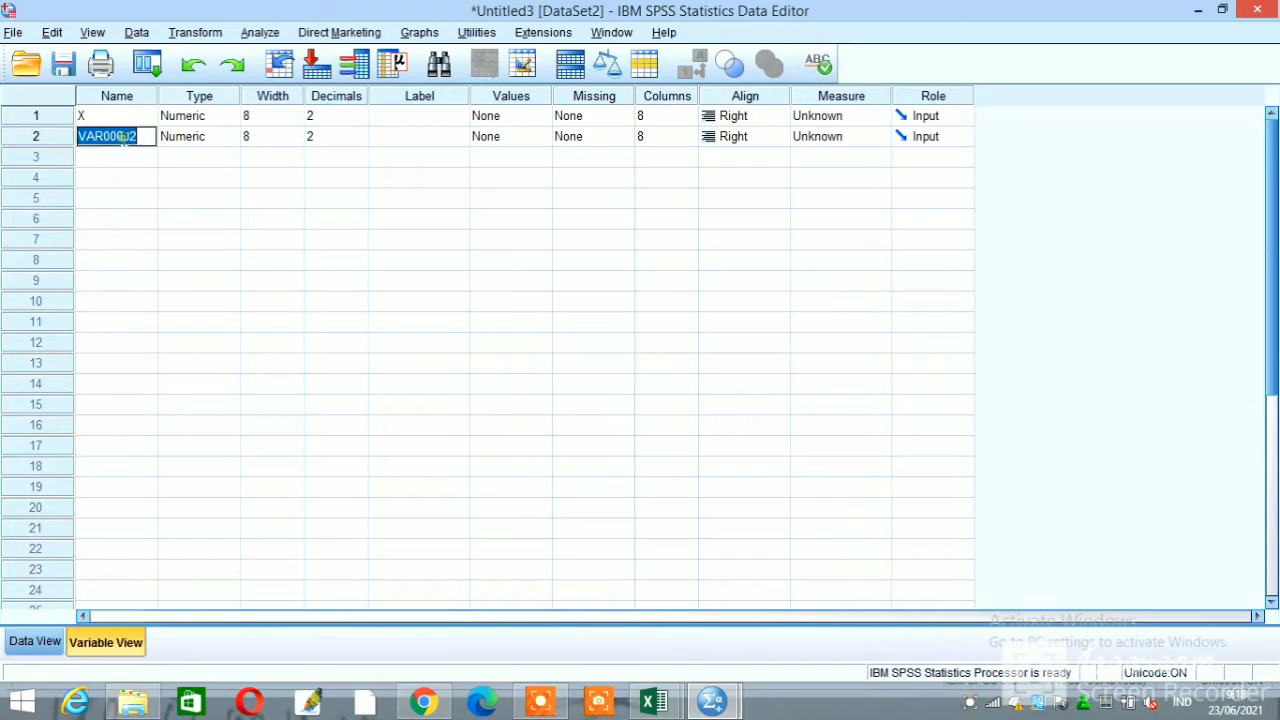
left_click(123, 136)
type("Y")
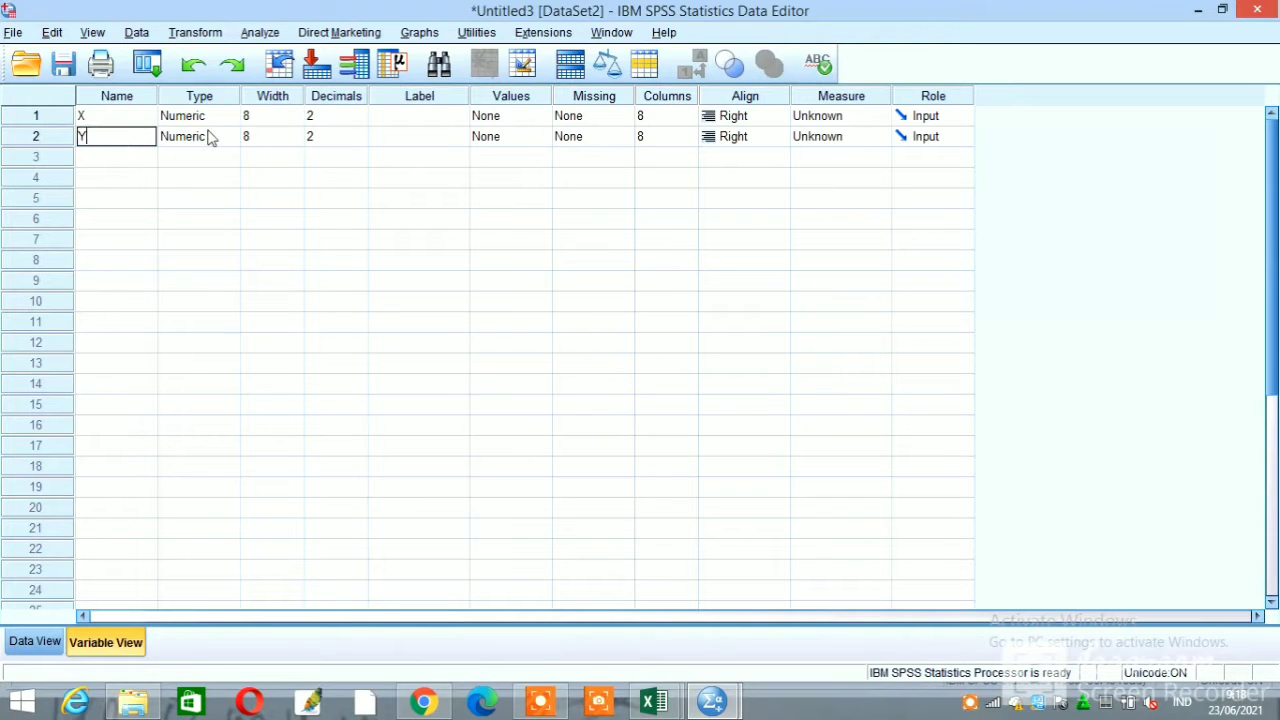
Set the number of decimals to 0 for both variables X and Y.
left_click(309, 115)
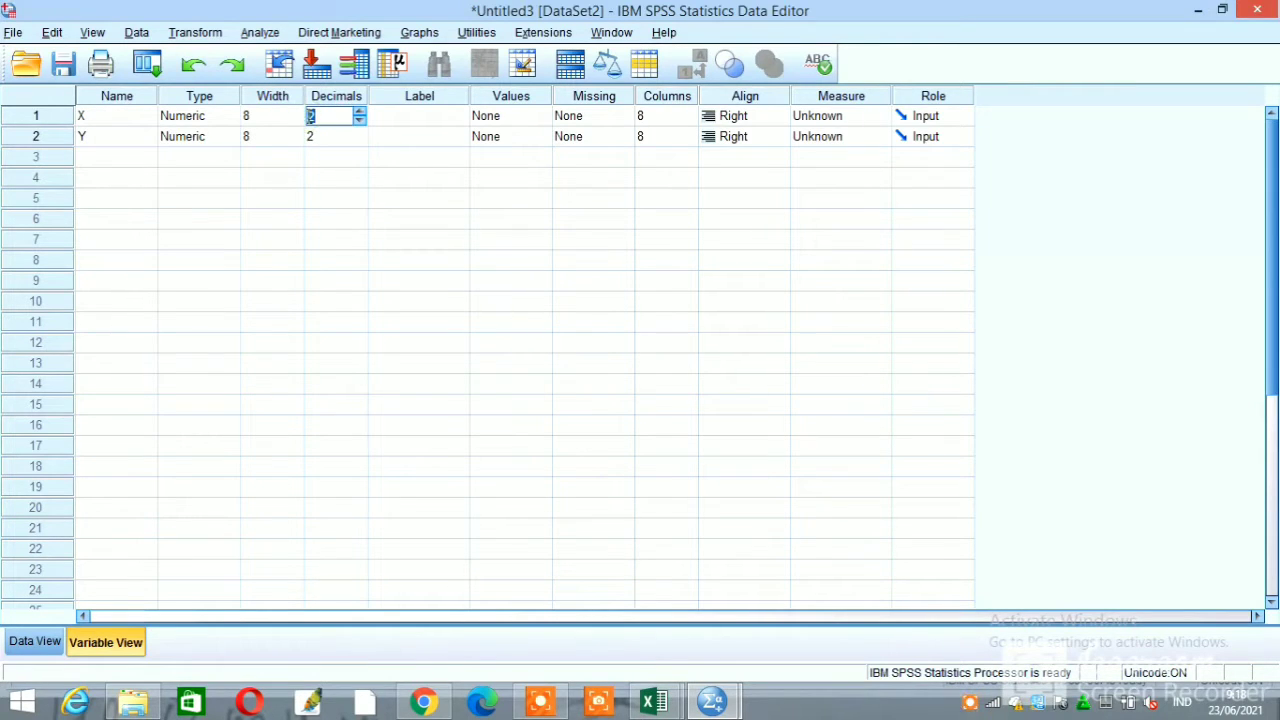
type("0")
left_click(310, 136)
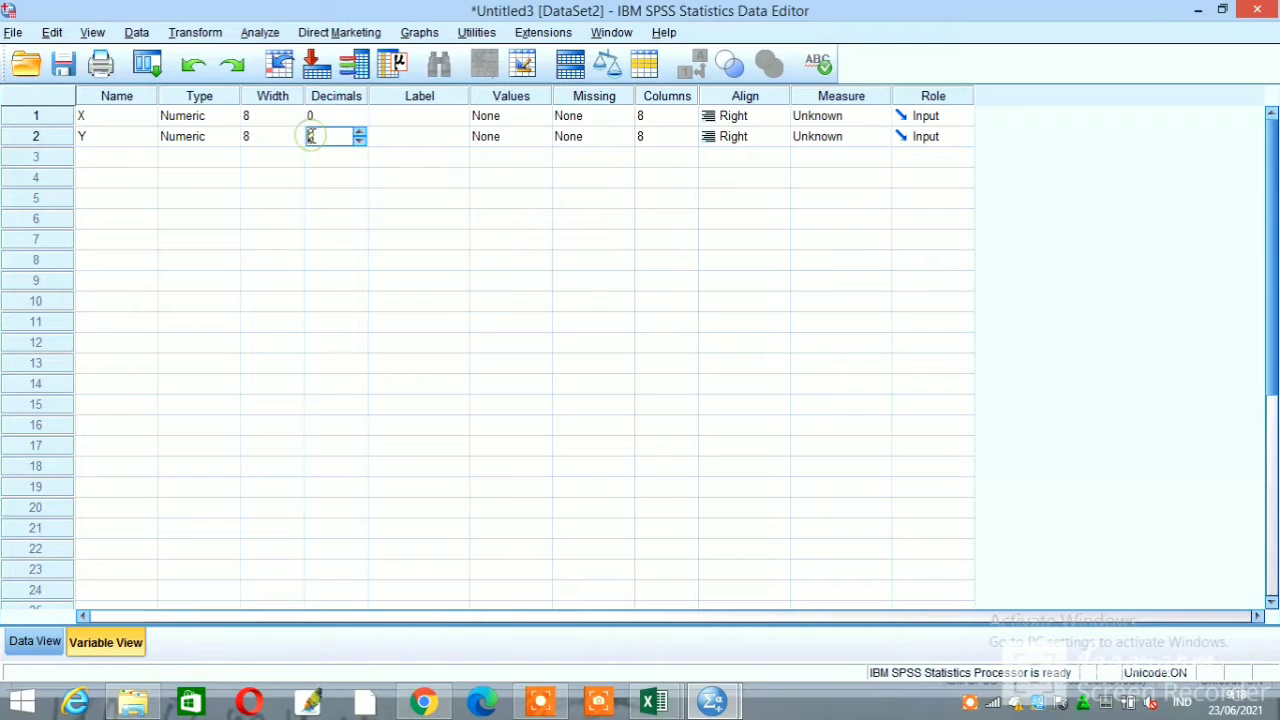
type("0")
Label variable X as CITIZENSHIP and variable Y as PARTICIPATION.
left_click(419, 116)
type("CITIZENSHIP")
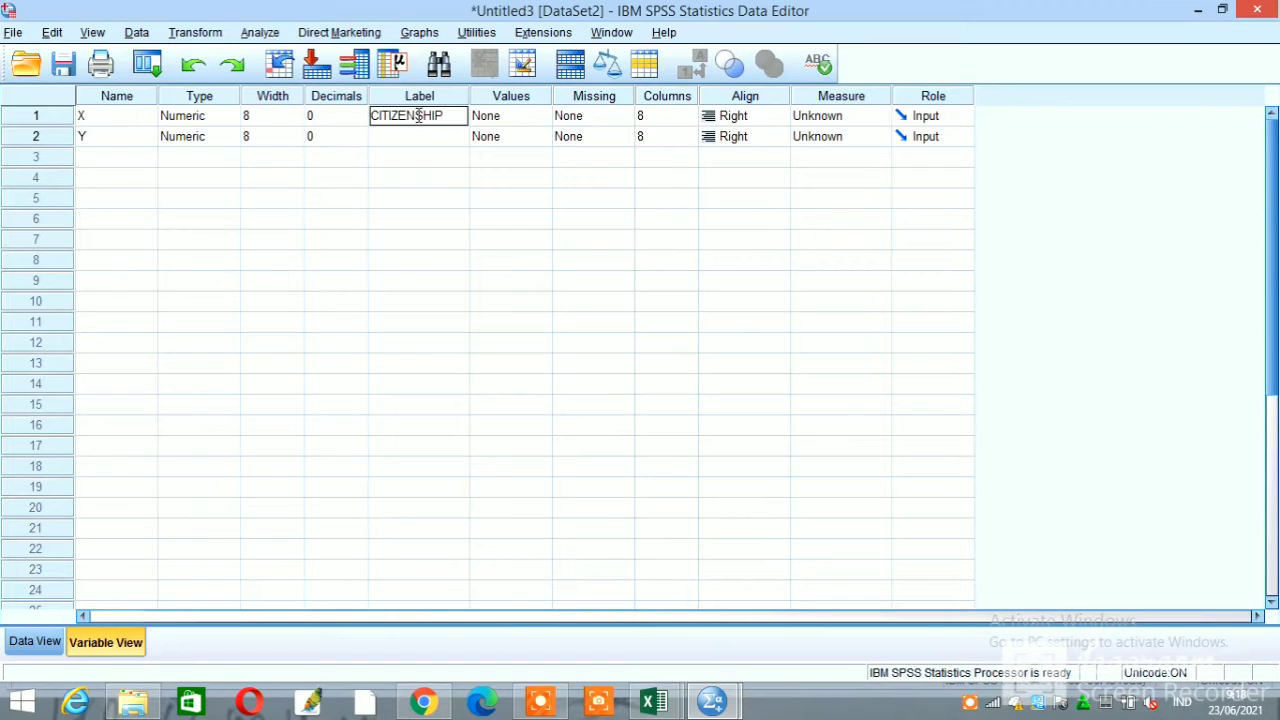
left_click(407, 137)
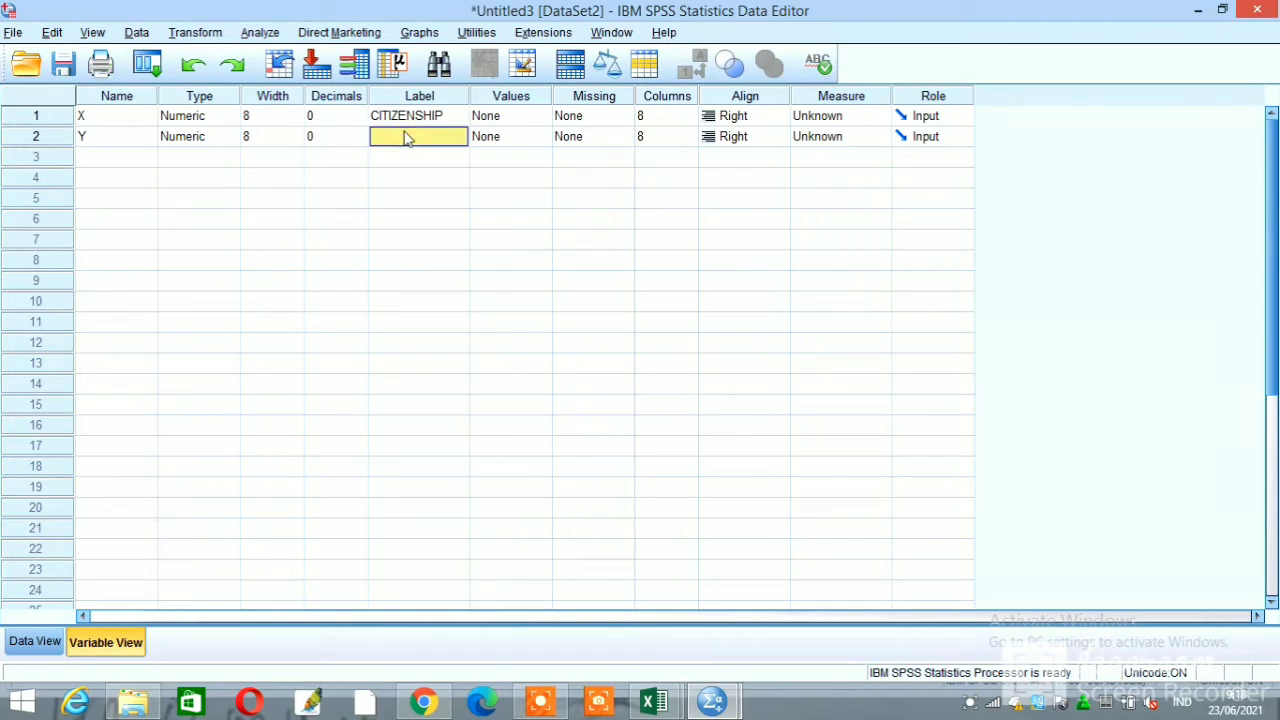
type("PARTIC")
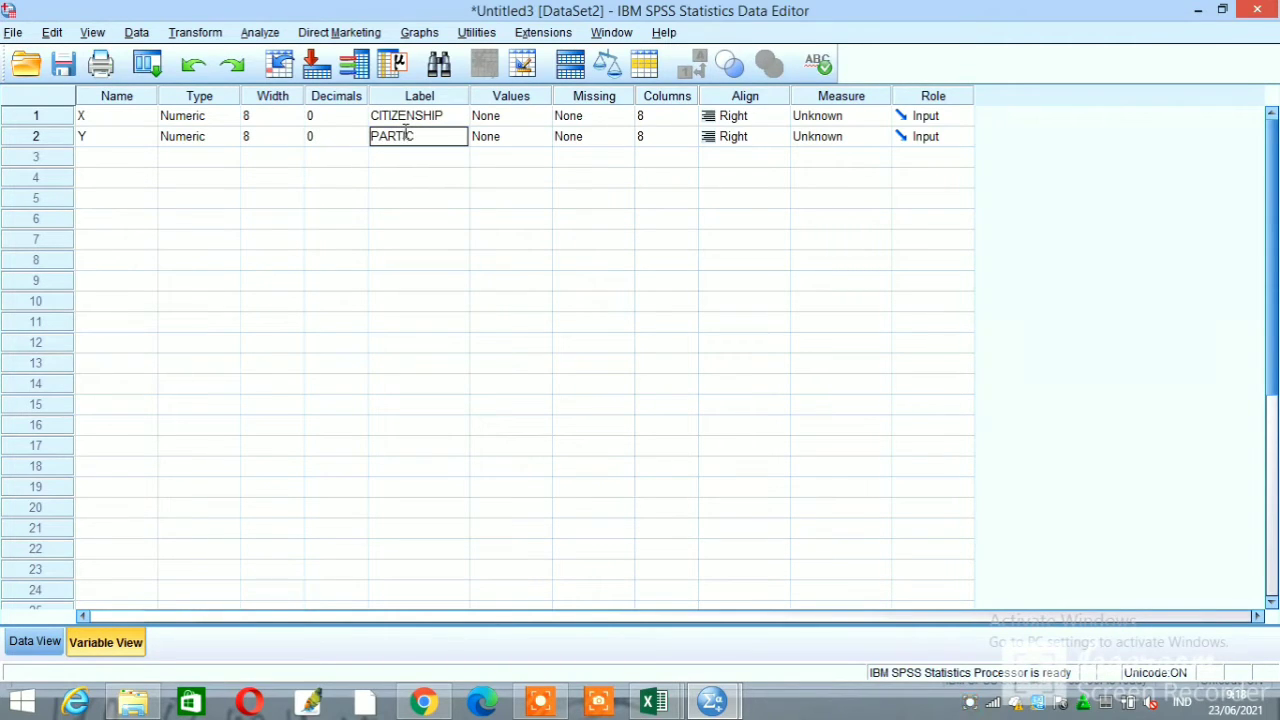
type("IPATION")
Run a linear regression with CITIZENSHIP [X] as the independent variable and PARTICIPATION [Y] as the dependent variable.
left_click(44, 646)
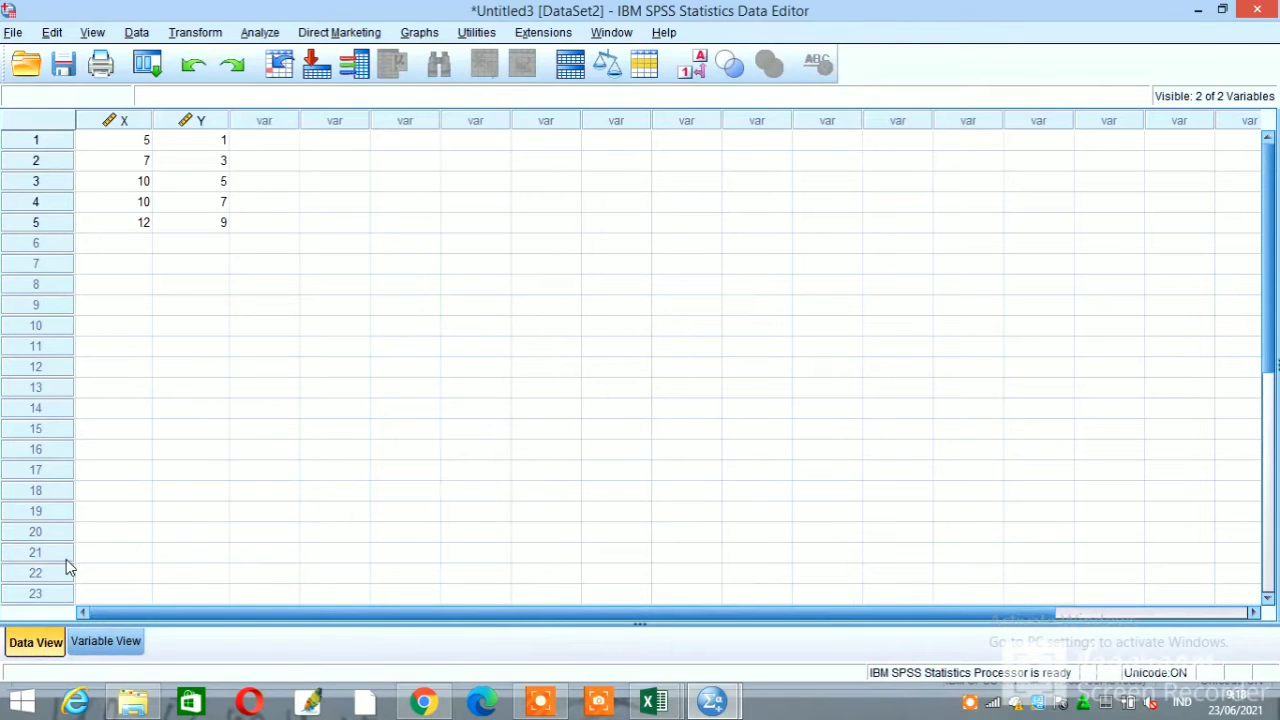
left_click(259, 34)
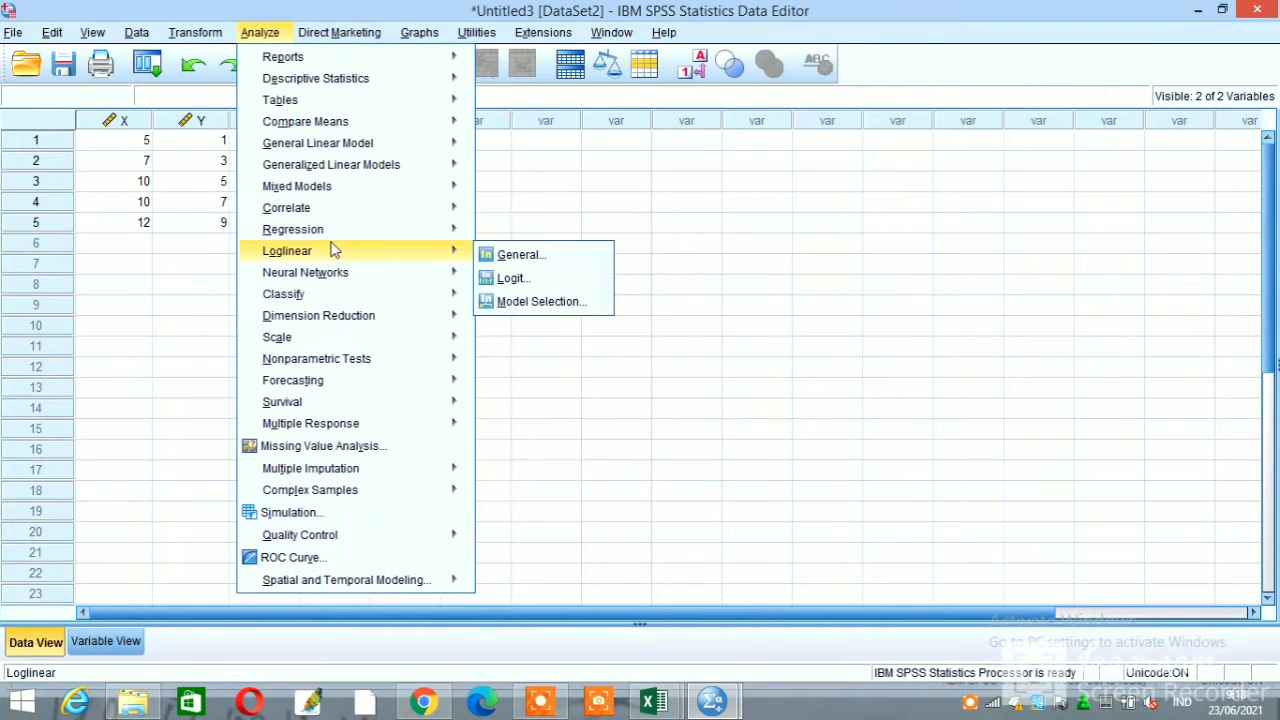
mouse_move(338, 237)
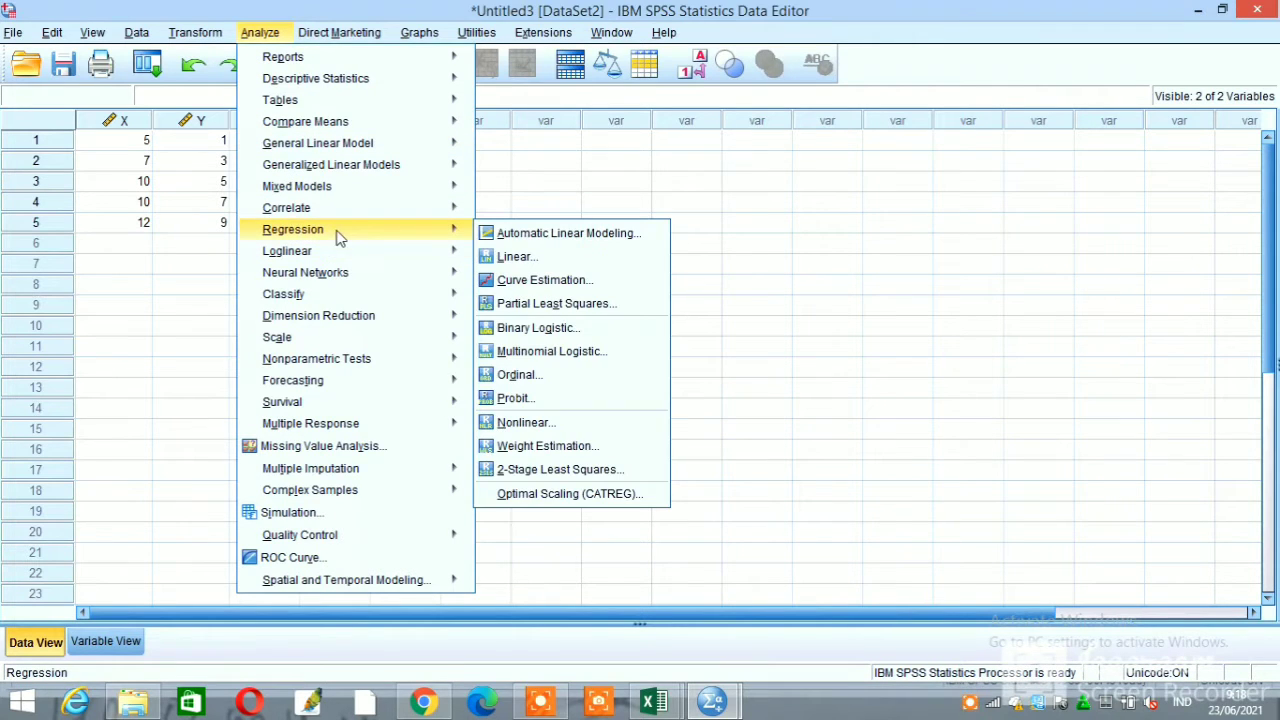
left_click(500, 258)
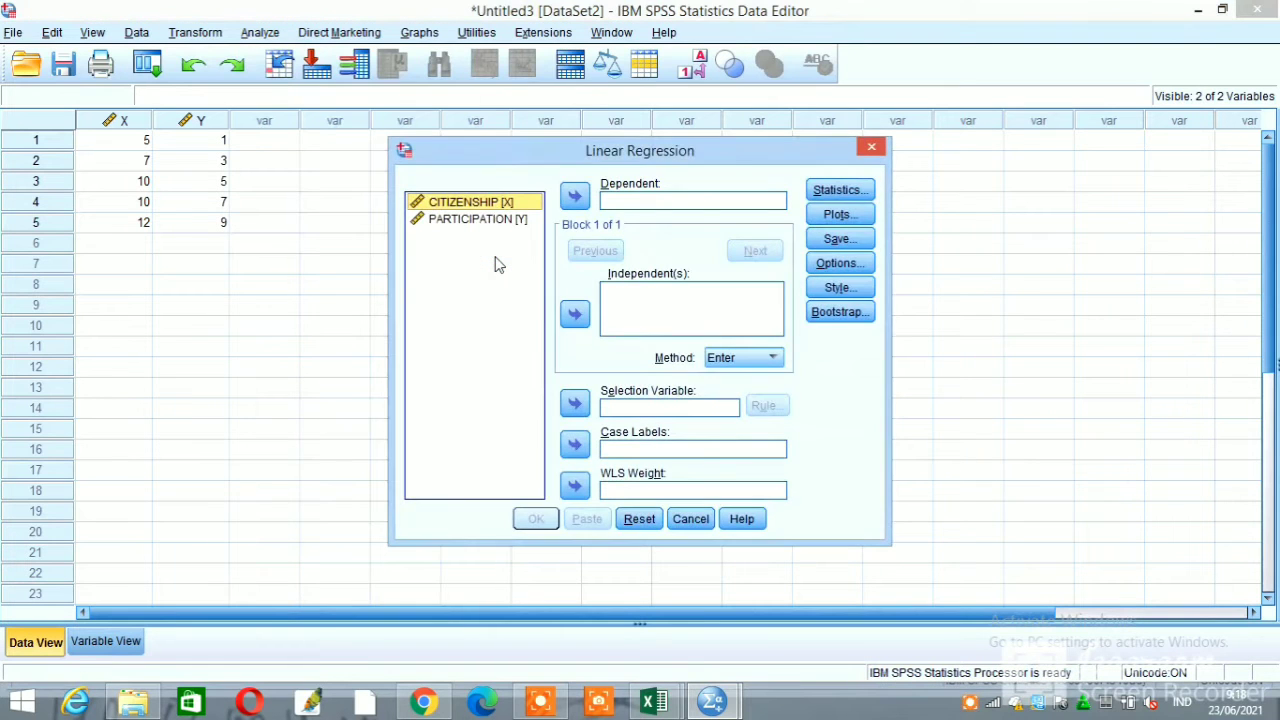
left_click(575, 314)
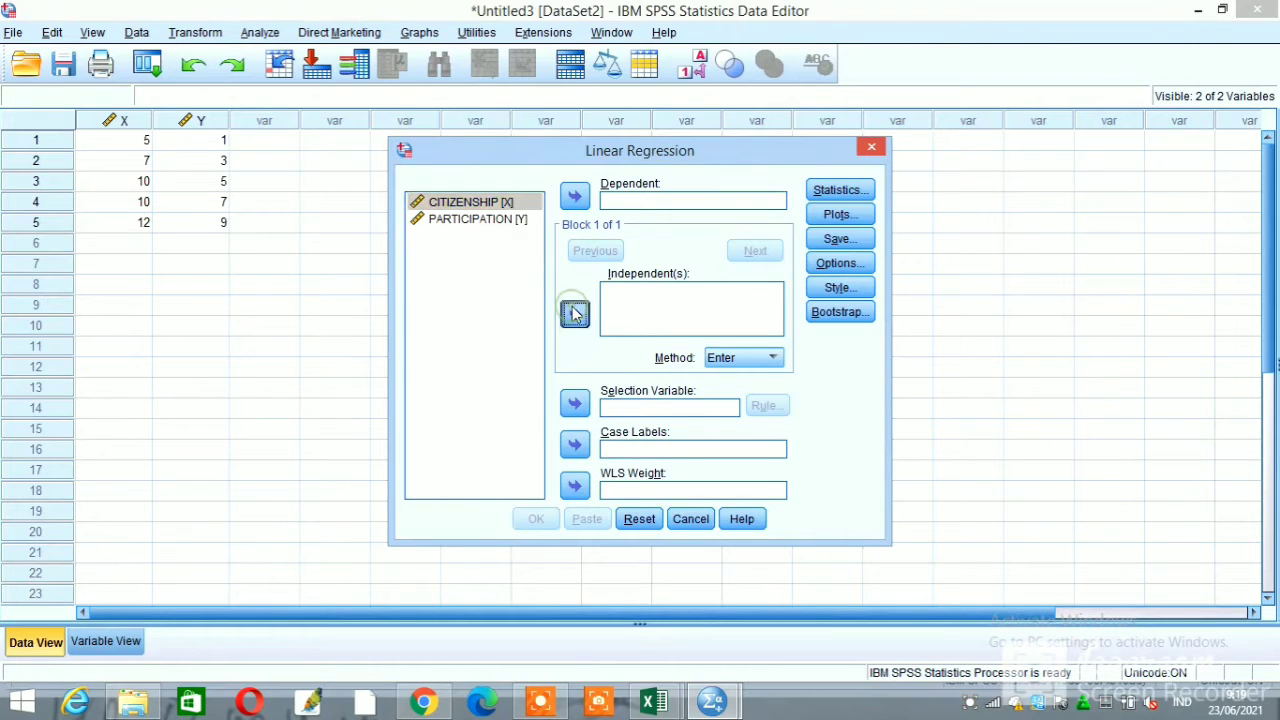
left_click(516, 220)
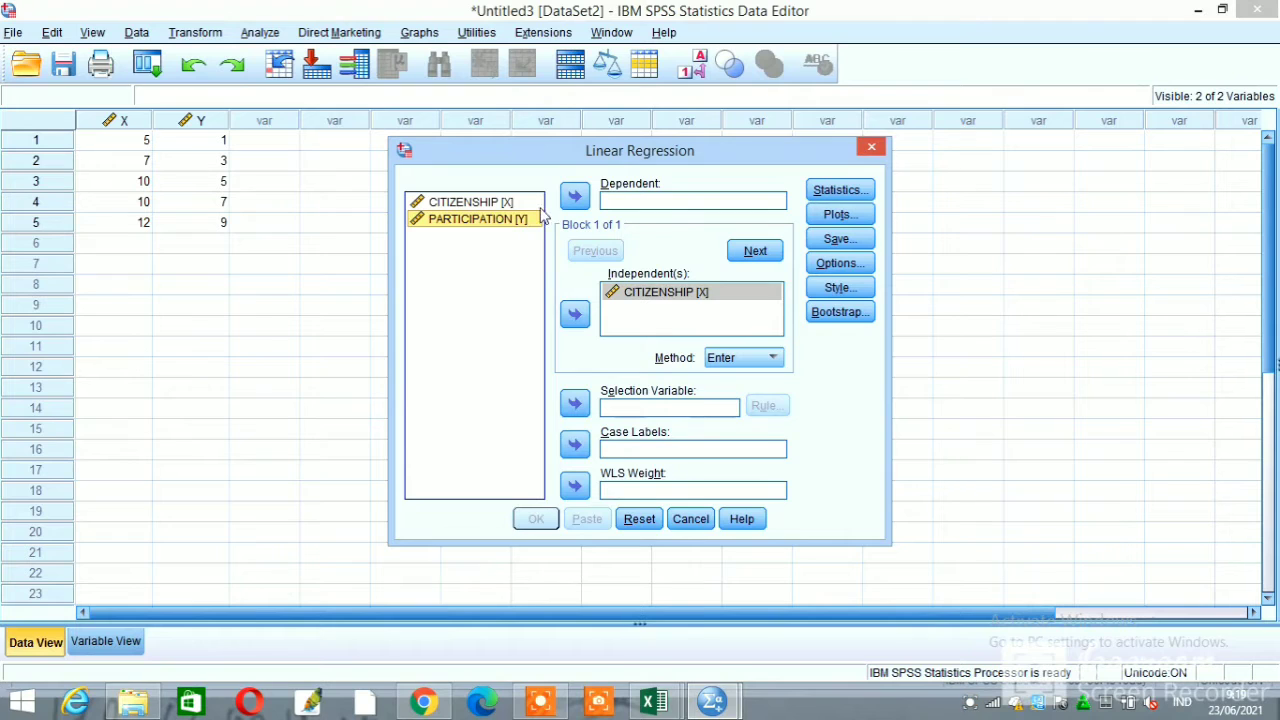
left_click(574, 197)
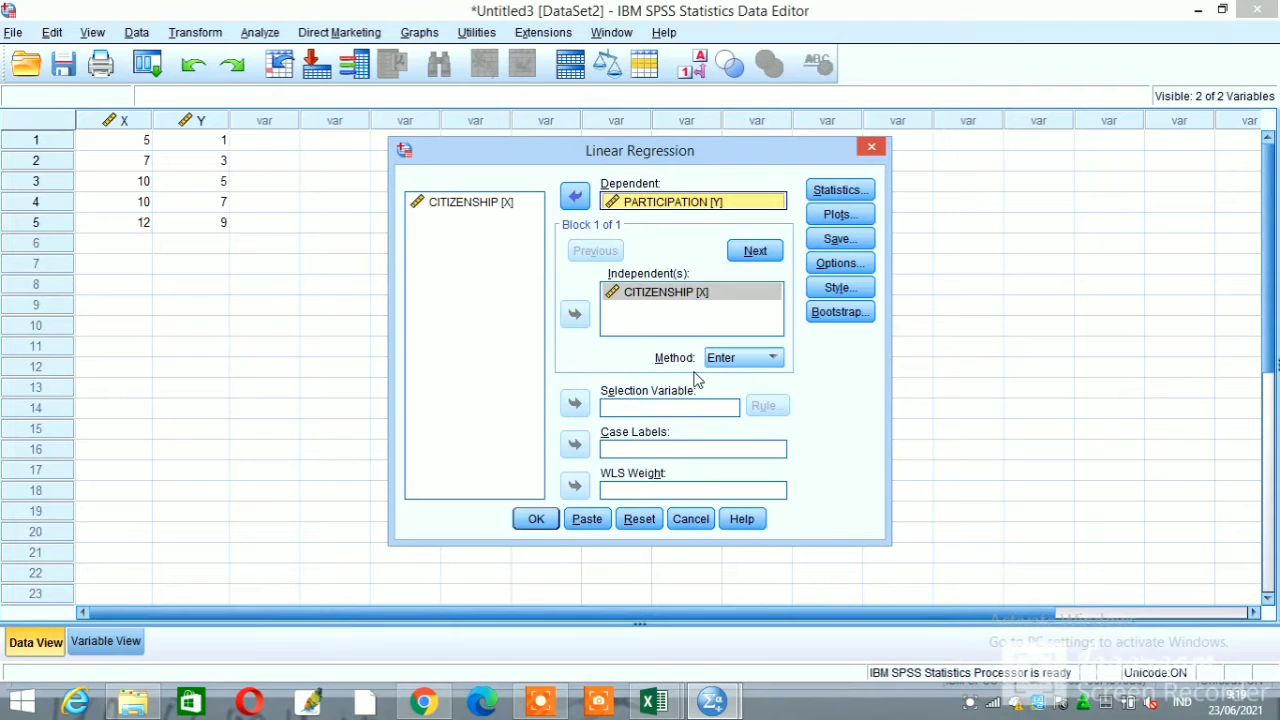
left_click(536, 519)
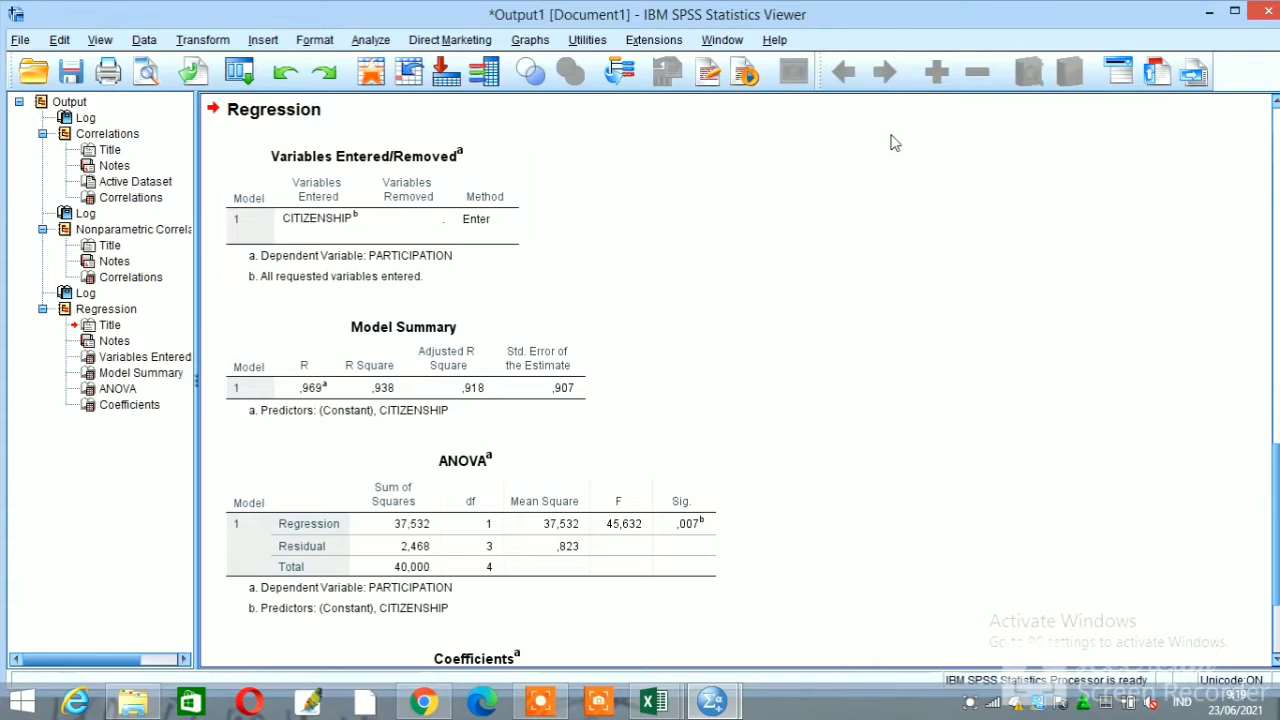
Review the Model Summary, ANOVA and Coefficients tables in the regression output.
left_click(1276, 490)
left_click_drag(1276, 490, 1276, 512)
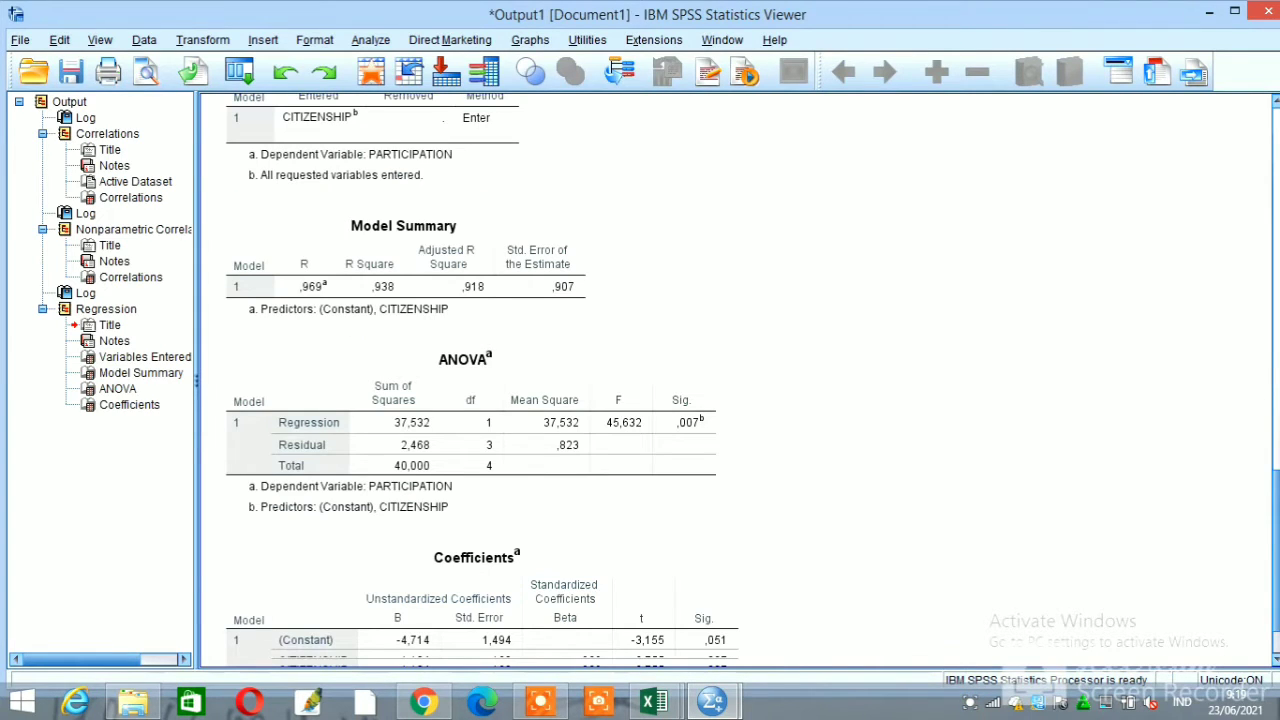
left_click(626, 508)
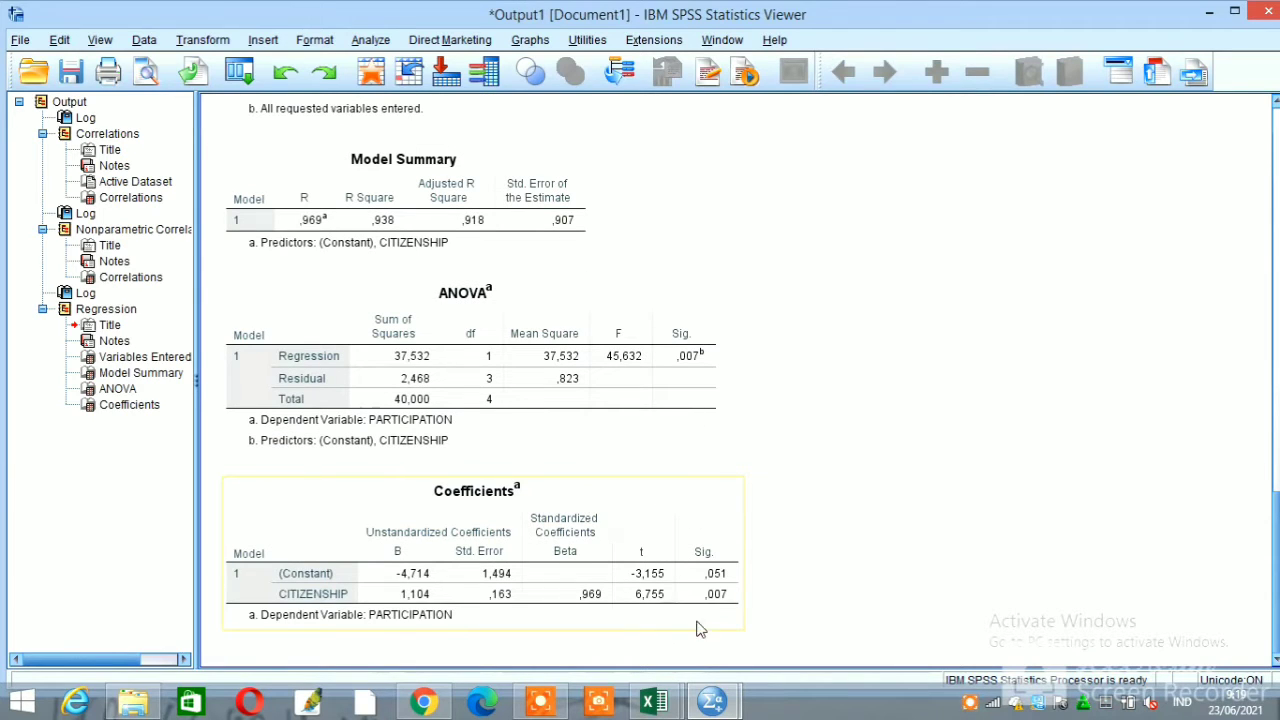
left_click(778, 472)
left_click(549, 451)
left_click(227, 560)
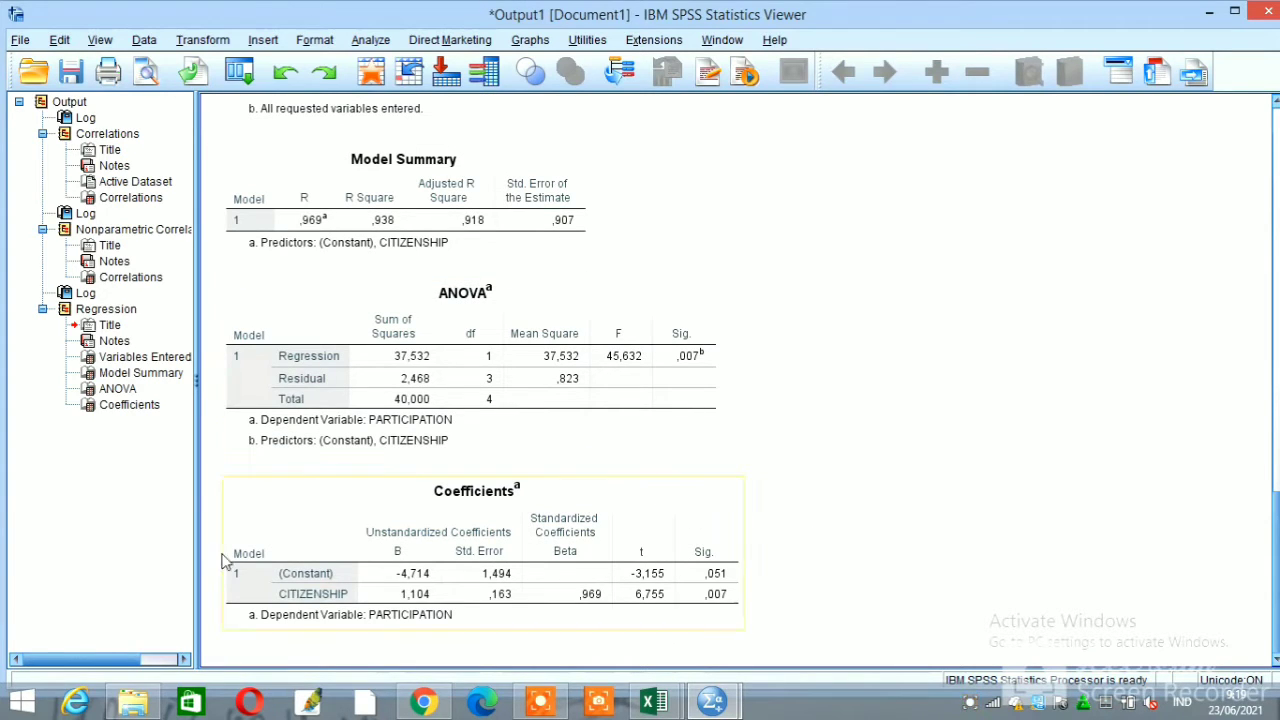